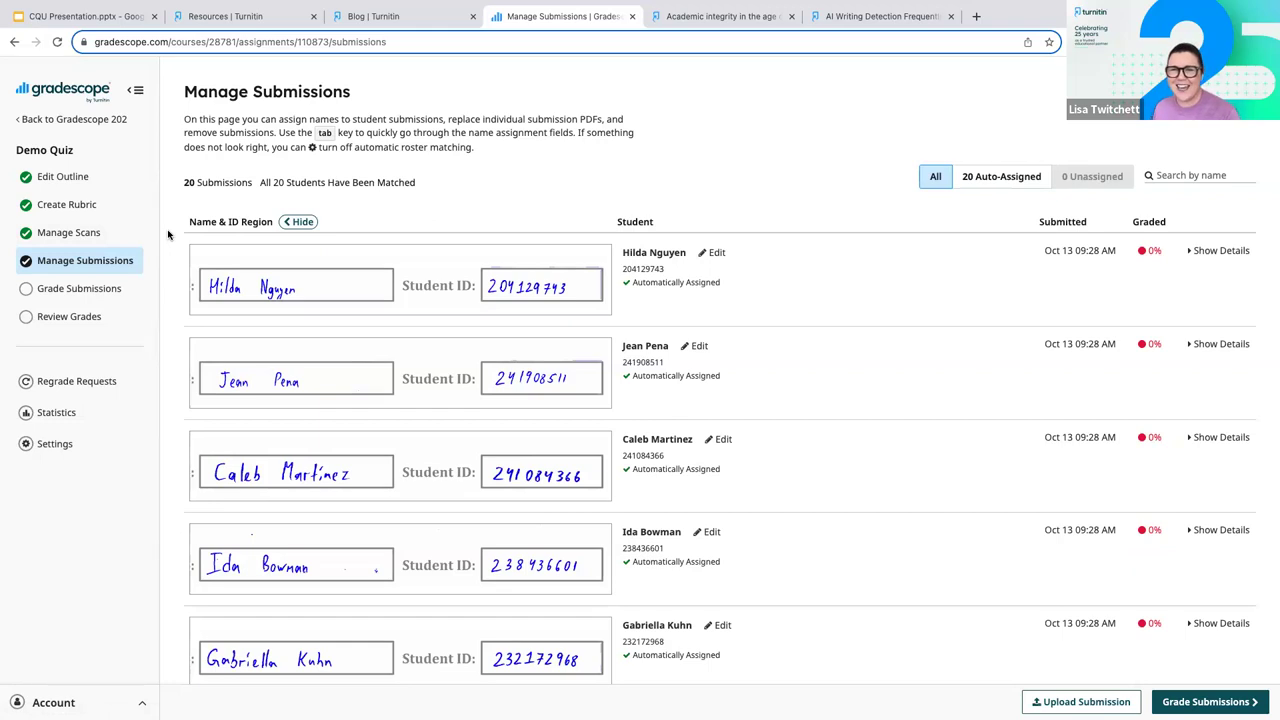
Step: Look through the Demo Quiz submissions, comparing the handwritten name and ID regions with the automatically assigned students
scroll(168, 234, down, 1)
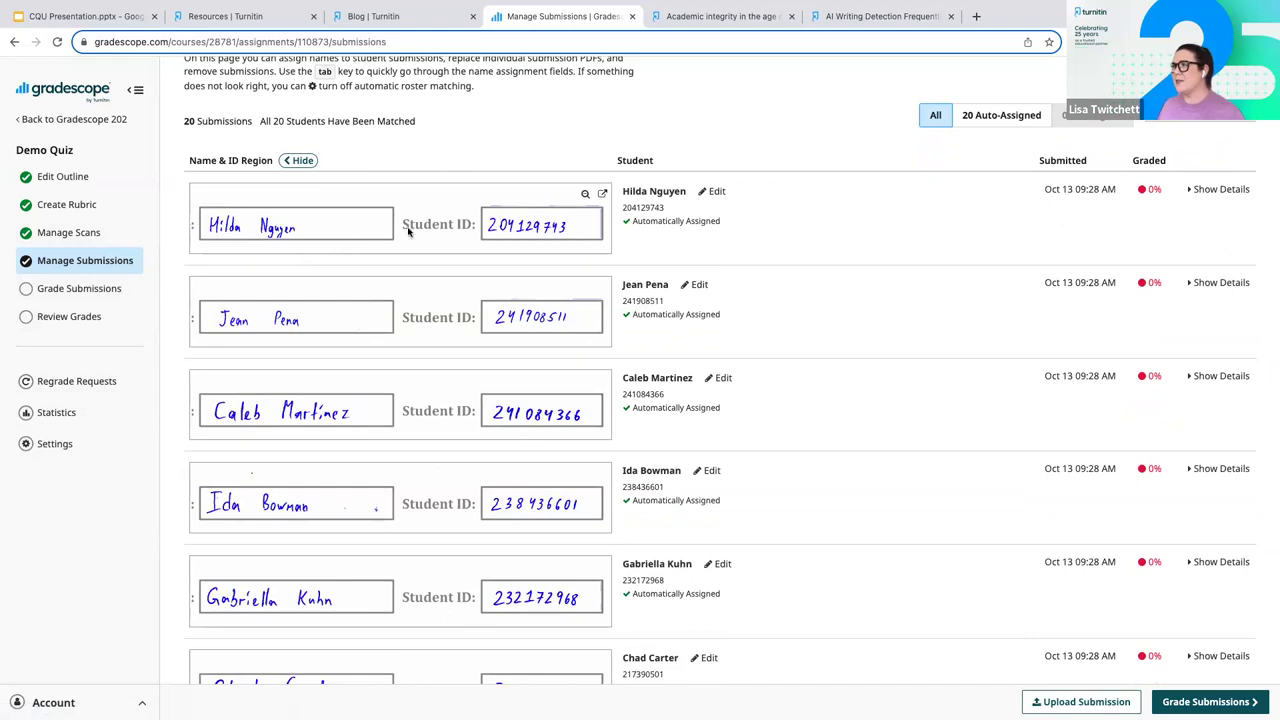
scroll(502, 207, up, 1)
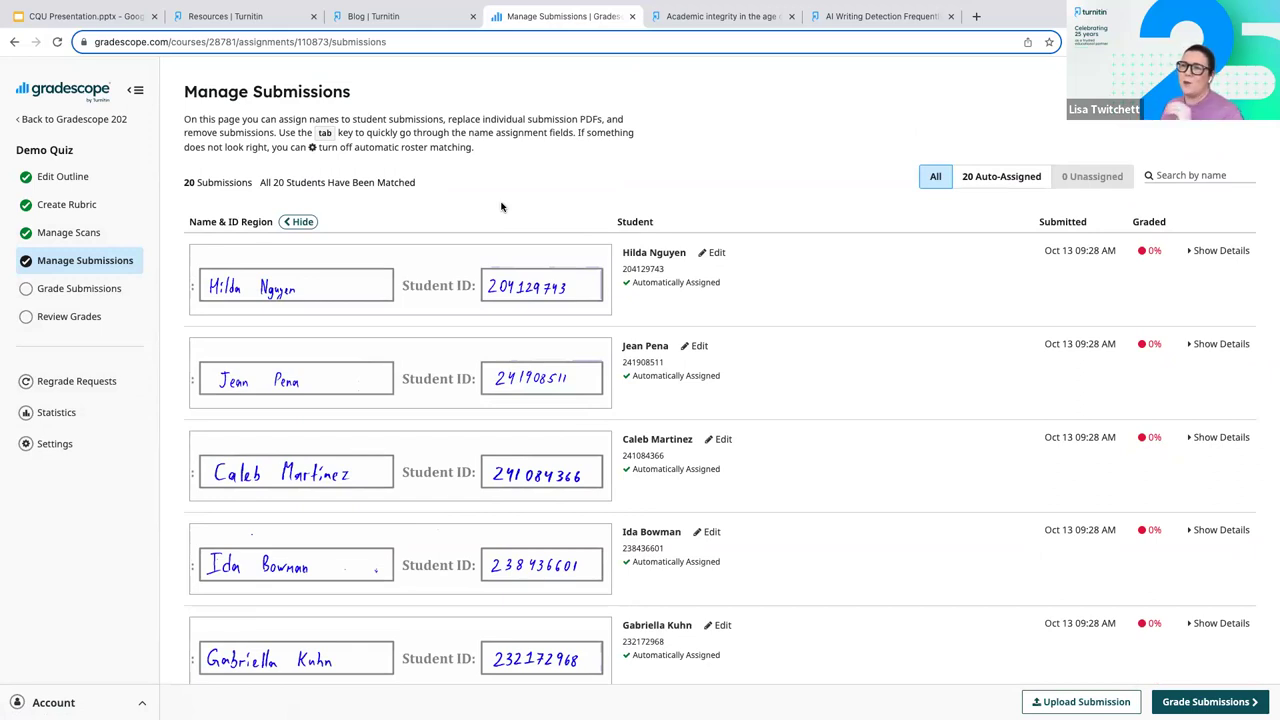
scroll(500, 207, down, 1)
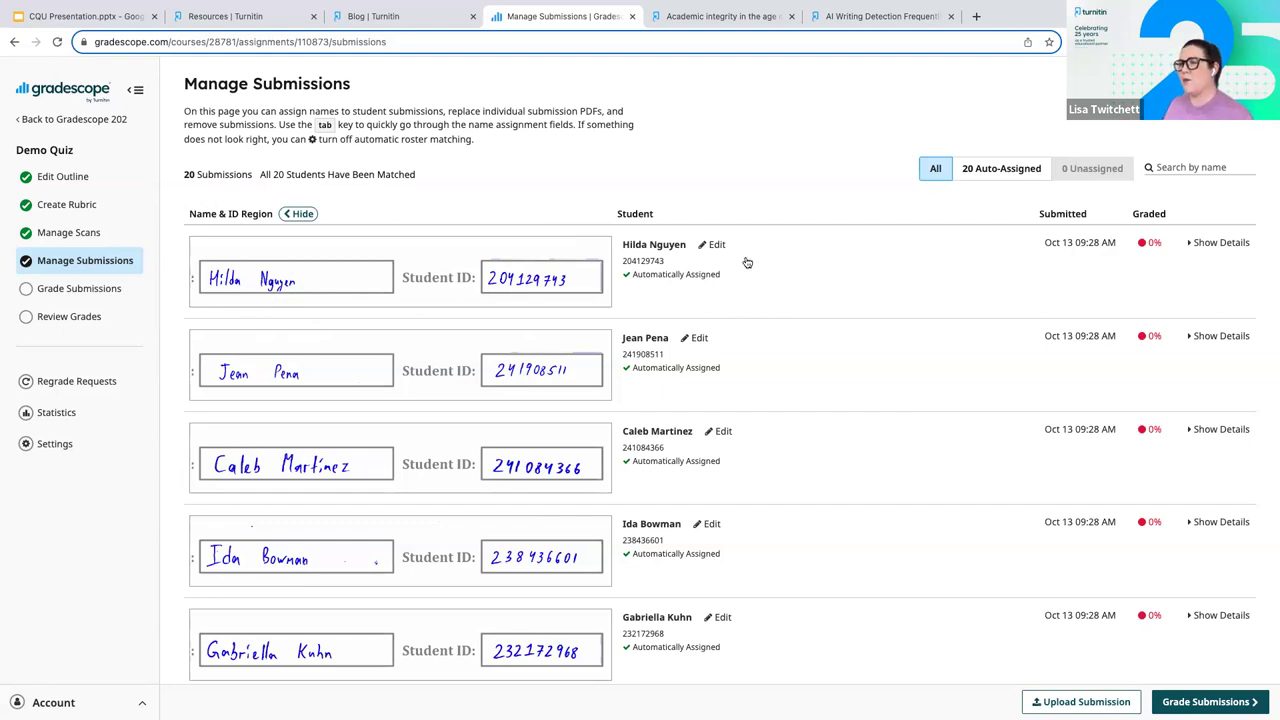
scroll(668, 463, down, 2)
scroll(668, 463, down, 13)
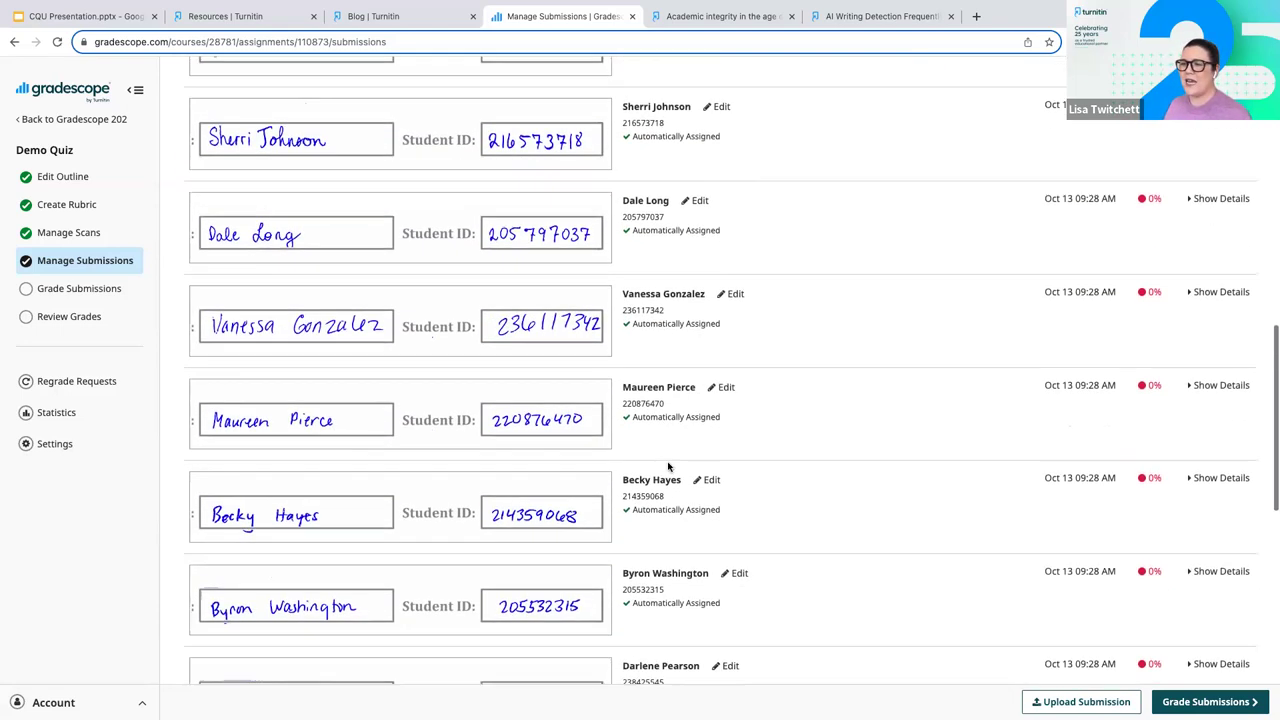
scroll(668, 466, up, 9)
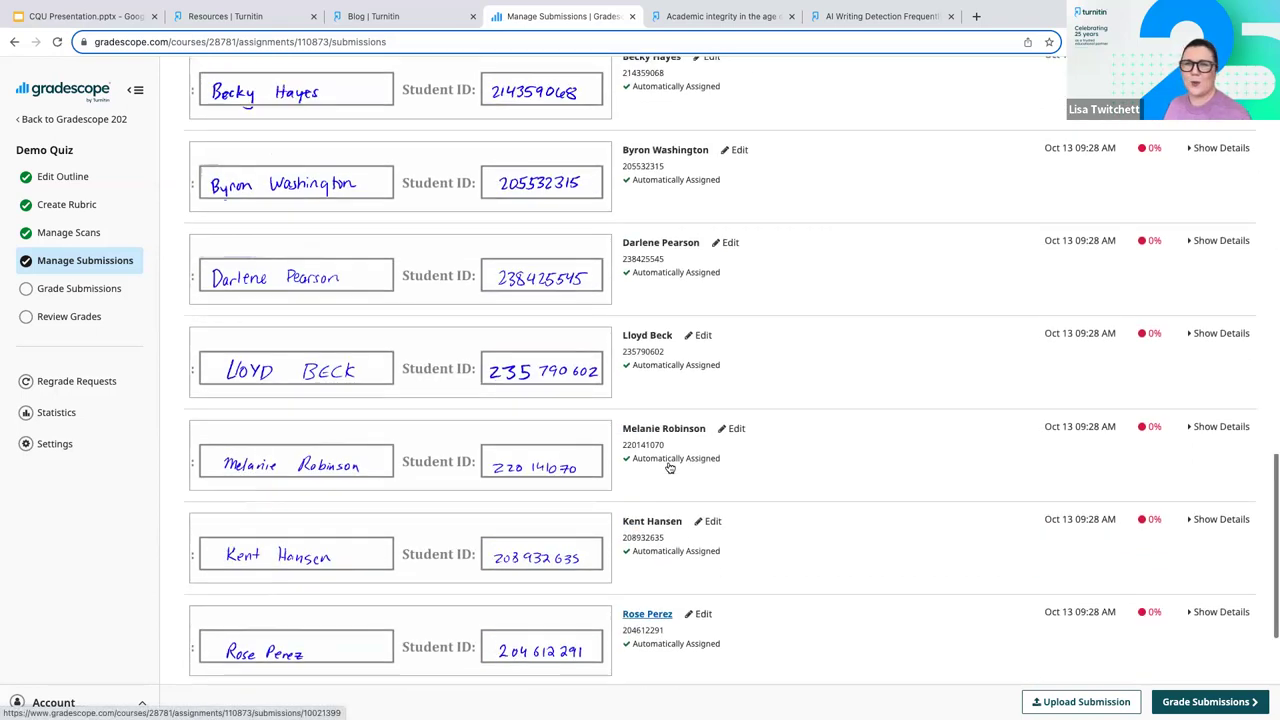
scroll(668, 466, up, 2)
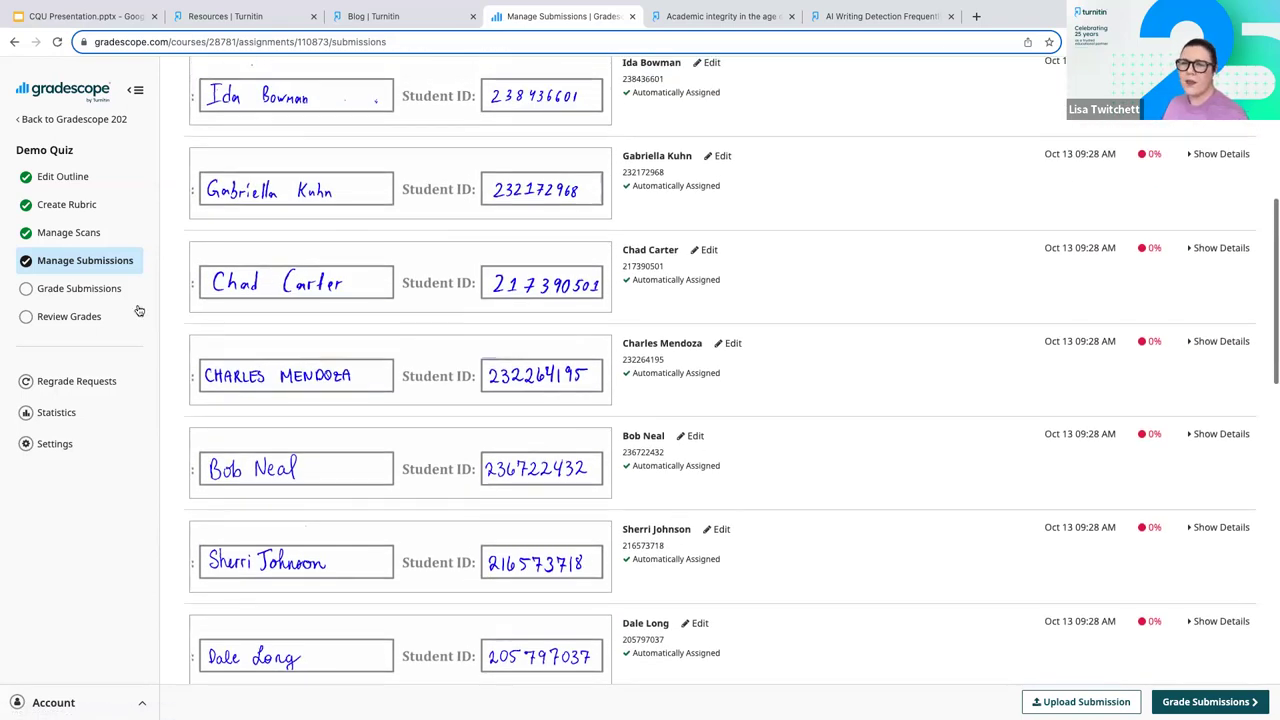
Step: Start grading question 1.1 Integral by forming answer groups first, with AI recognition set to Math fill-in-the-blank
click(86, 290)
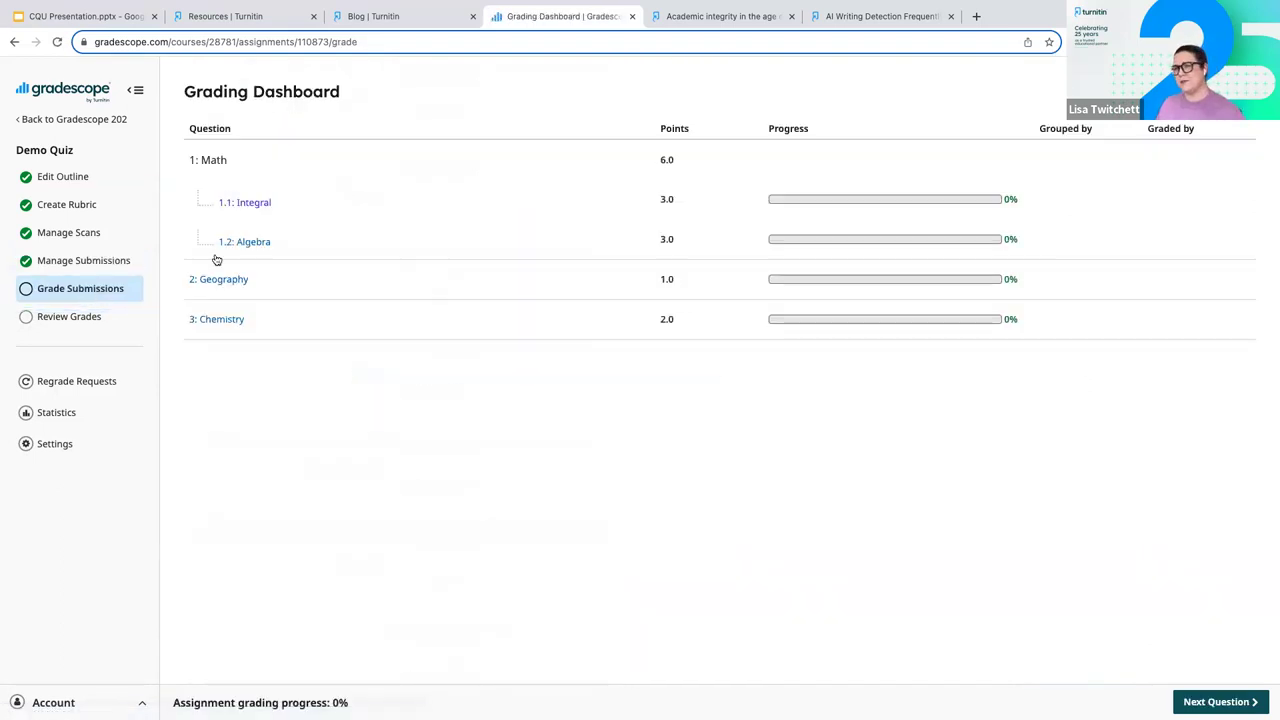
click(250, 205)
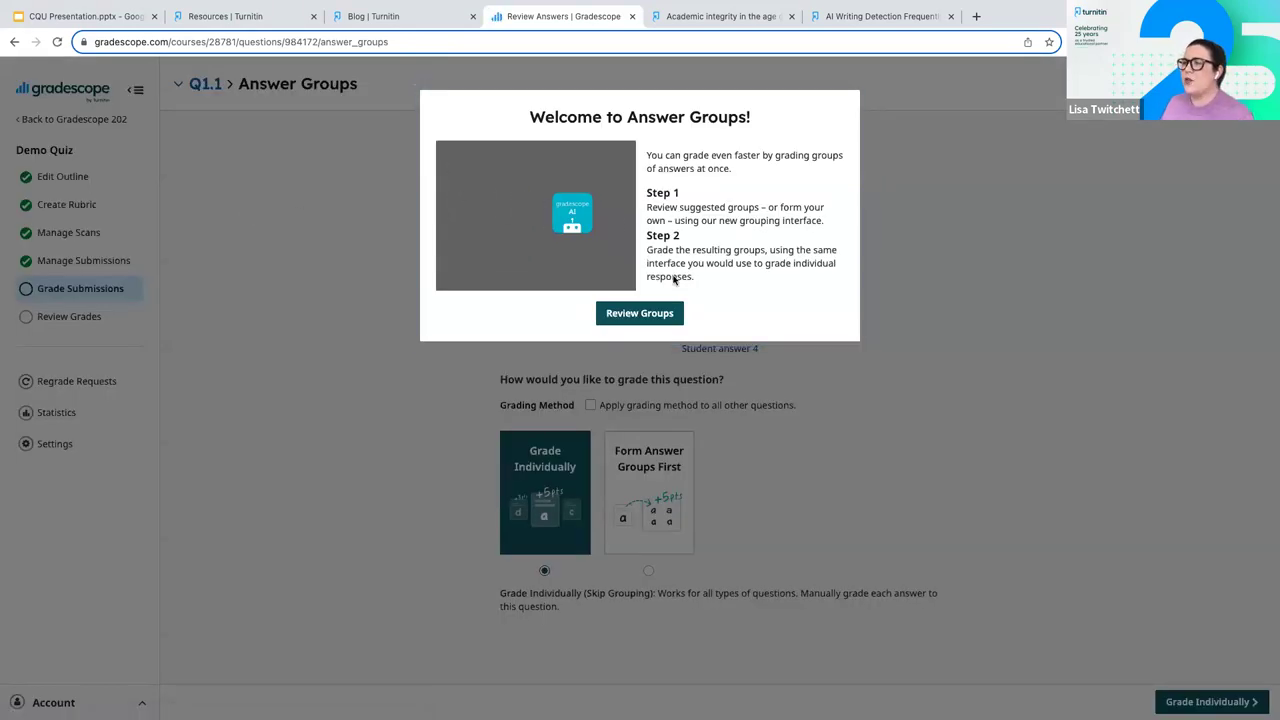
click(660, 314)
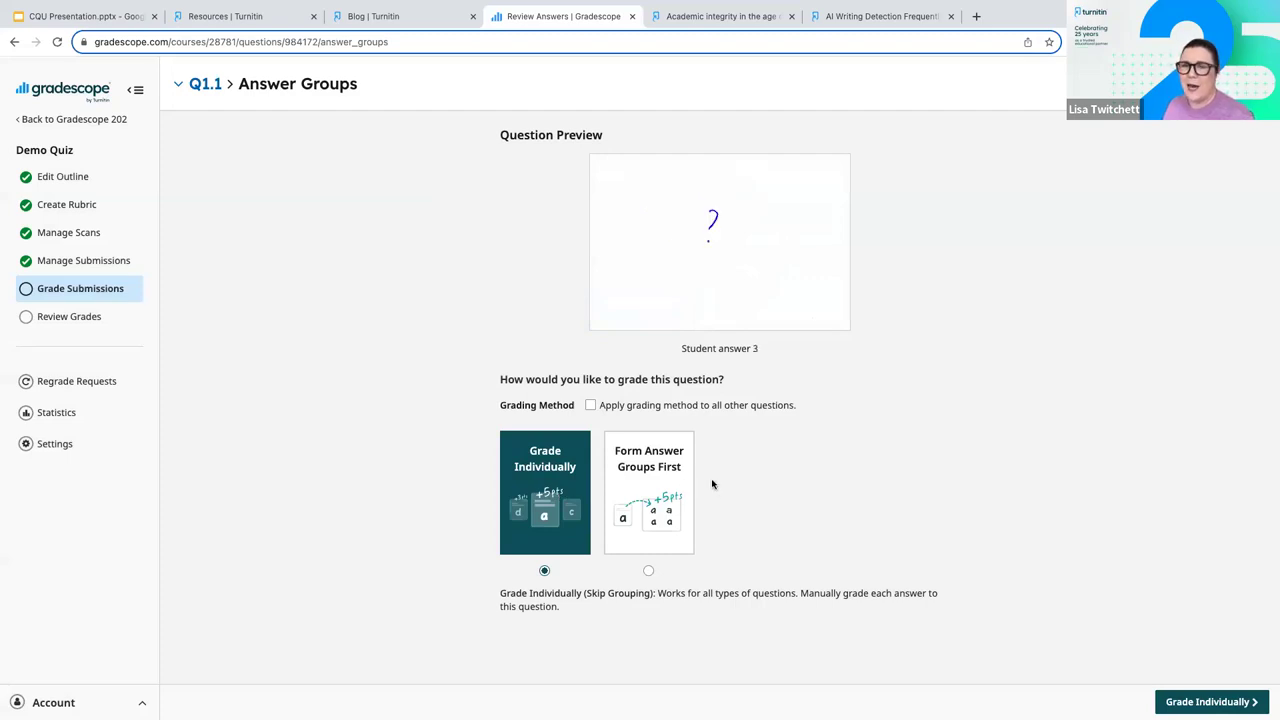
click(649, 572)
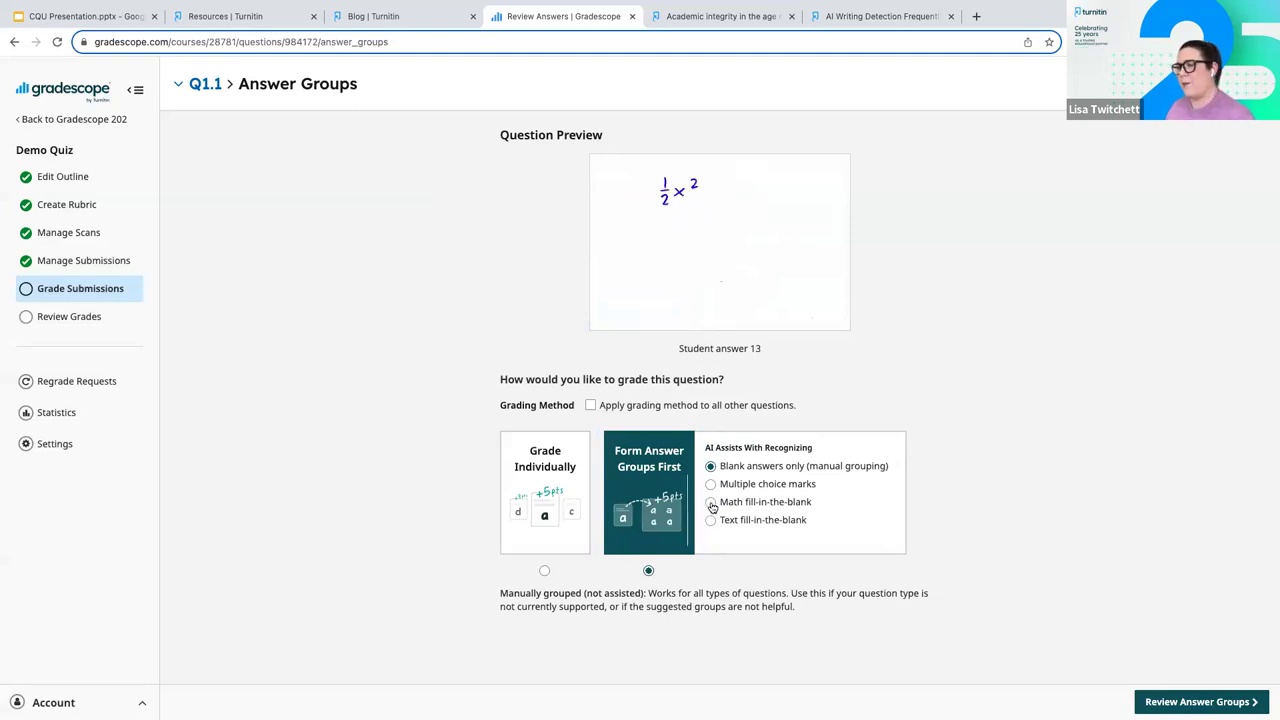
click(711, 503)
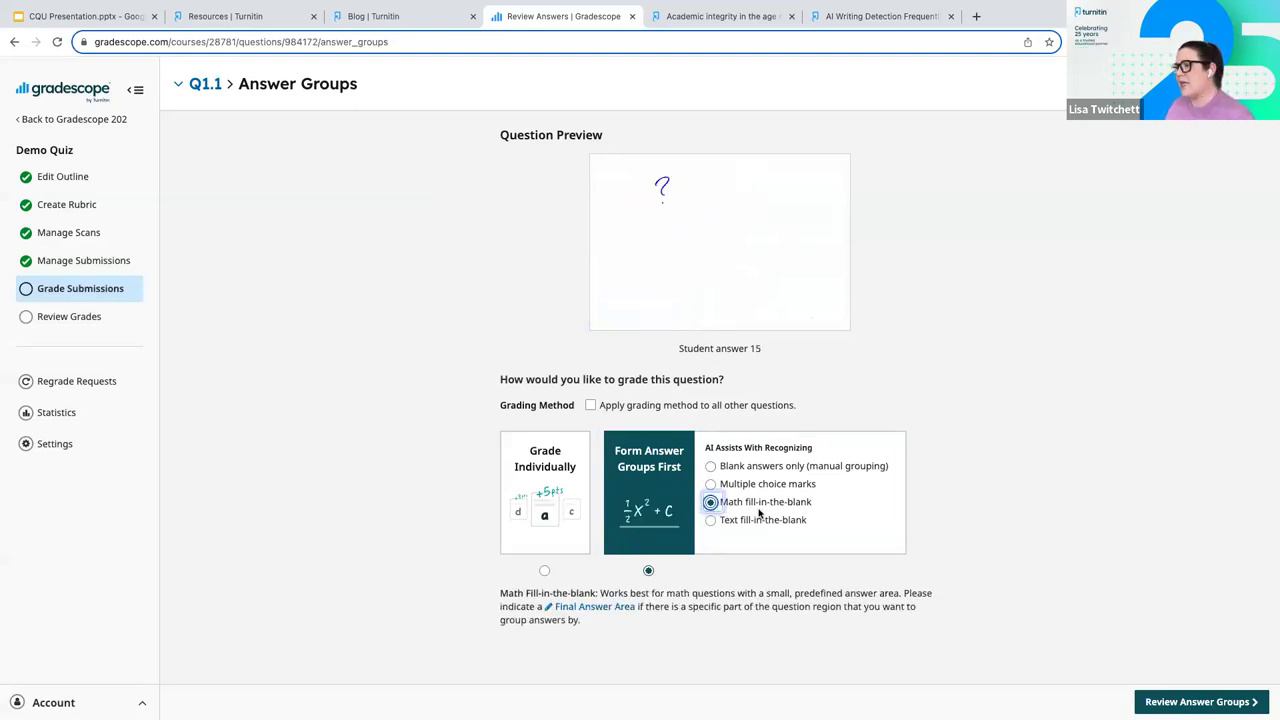
click(1185, 700)
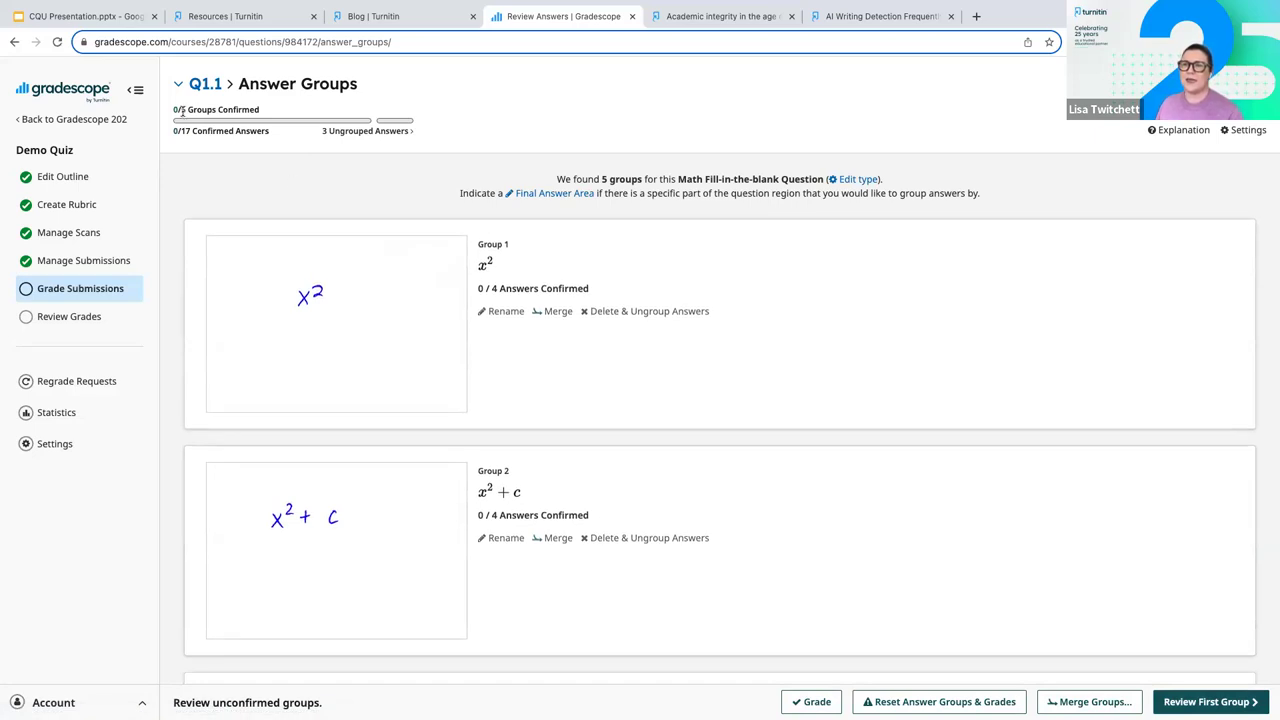
Step: Review the suggested answer groups for Q1.1 and confirm all of them, starting with x² and x² + c
mouse_move(181, 110)
mouse_down()
mouse_move(292, 119)
mouse_move(284, 136)
mouse_move(182, 134)
mouse_up()
drag(321, 131, 408, 136)
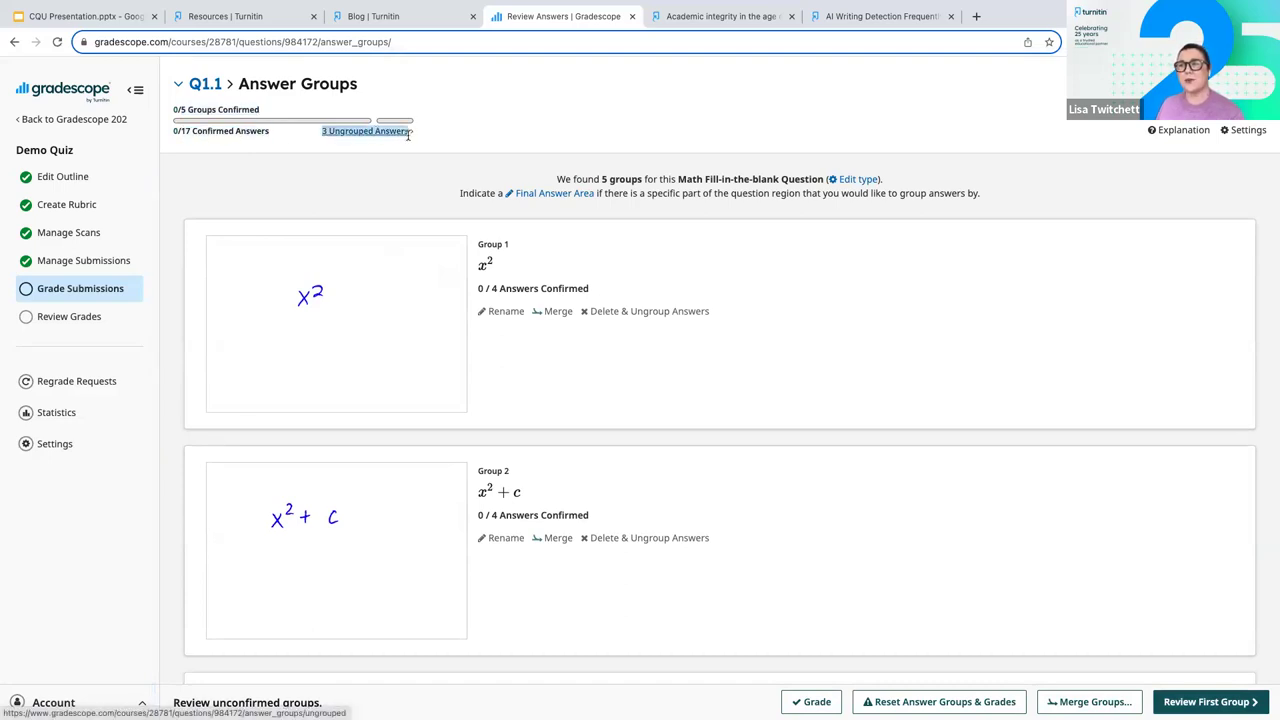
click(477, 134)
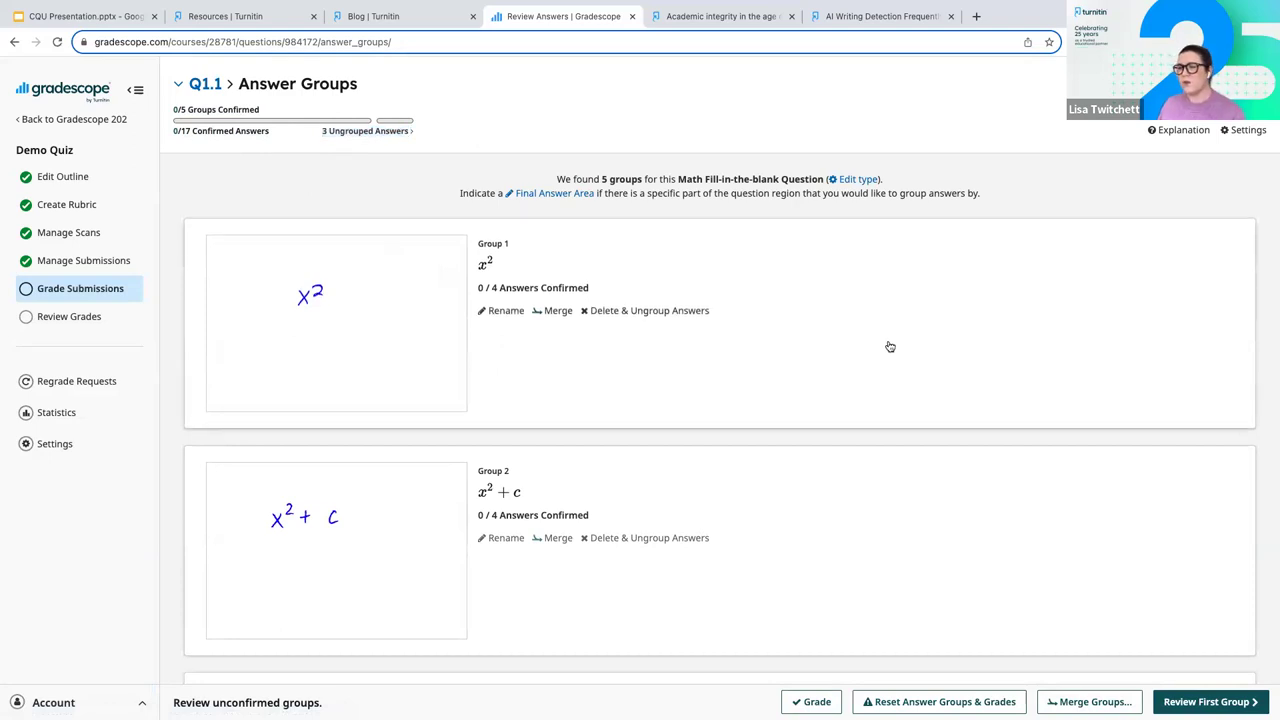
scroll(886, 346, down, 5)
scroll(888, 346, up, 5)
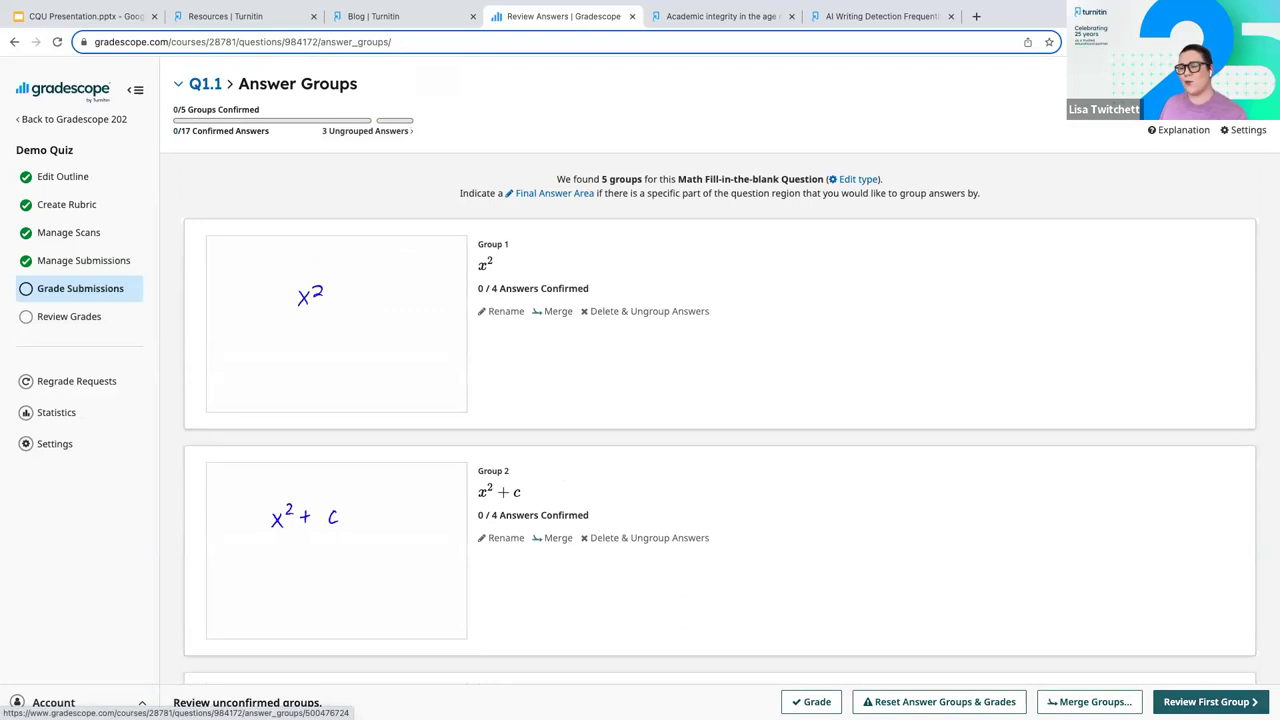
click(1210, 701)
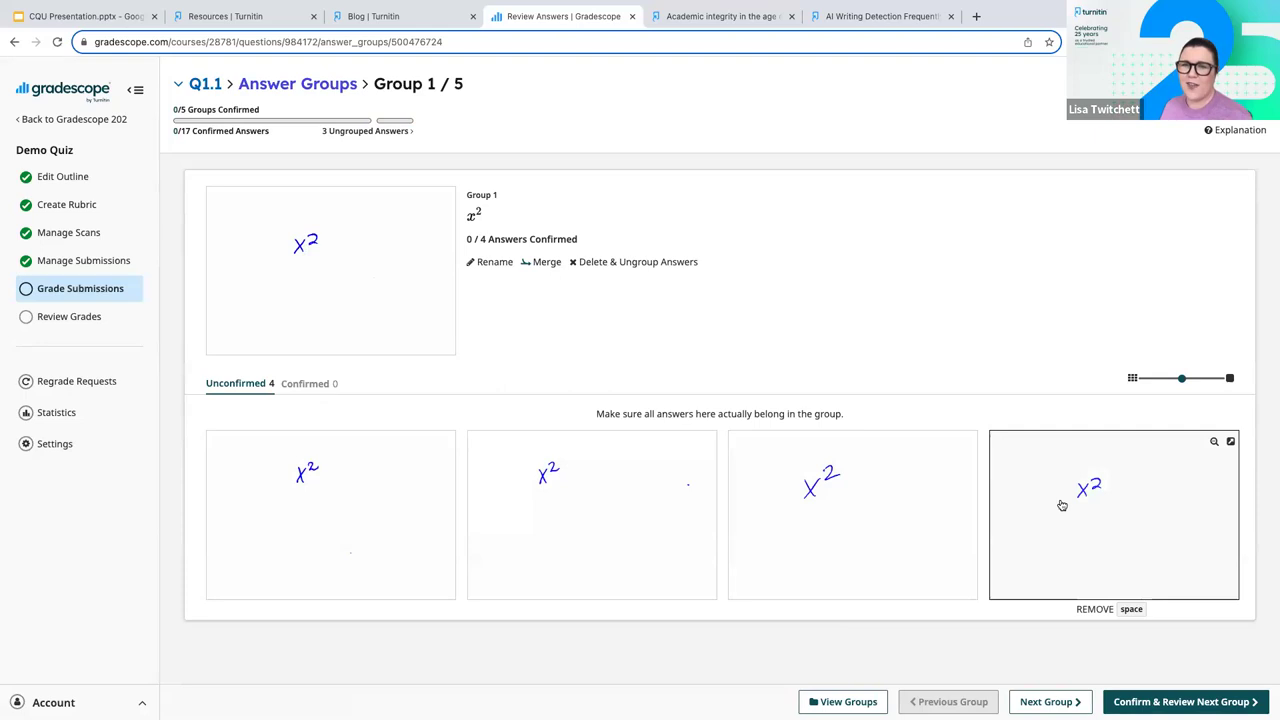
click(1195, 700)
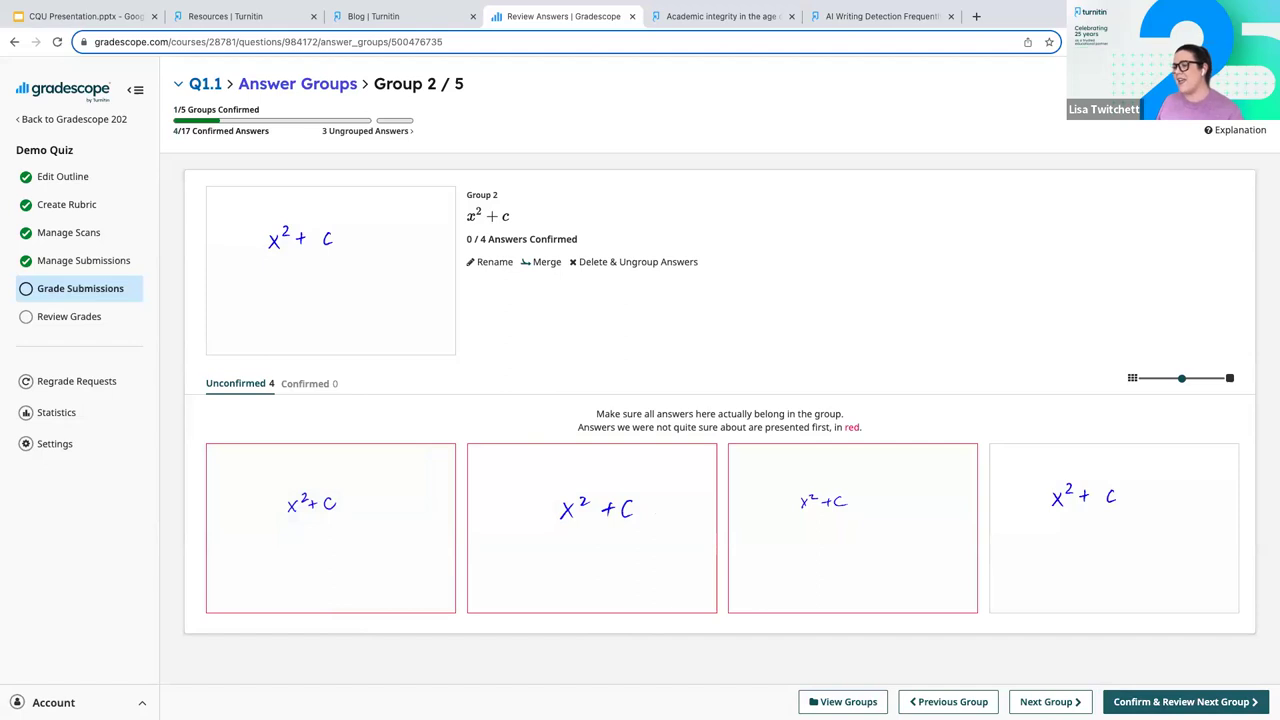
click(1185, 701)
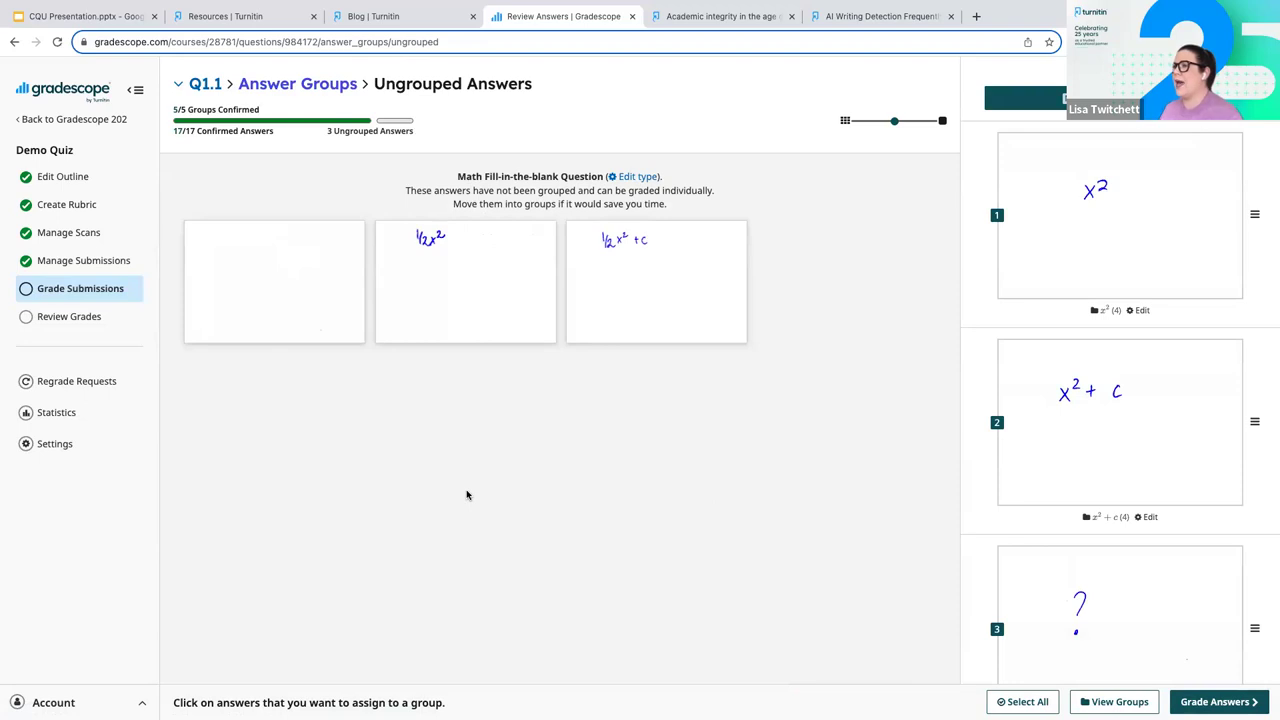
Step: Assign the blank ungrouped answer to group 3, the "?" group
click(306, 296)
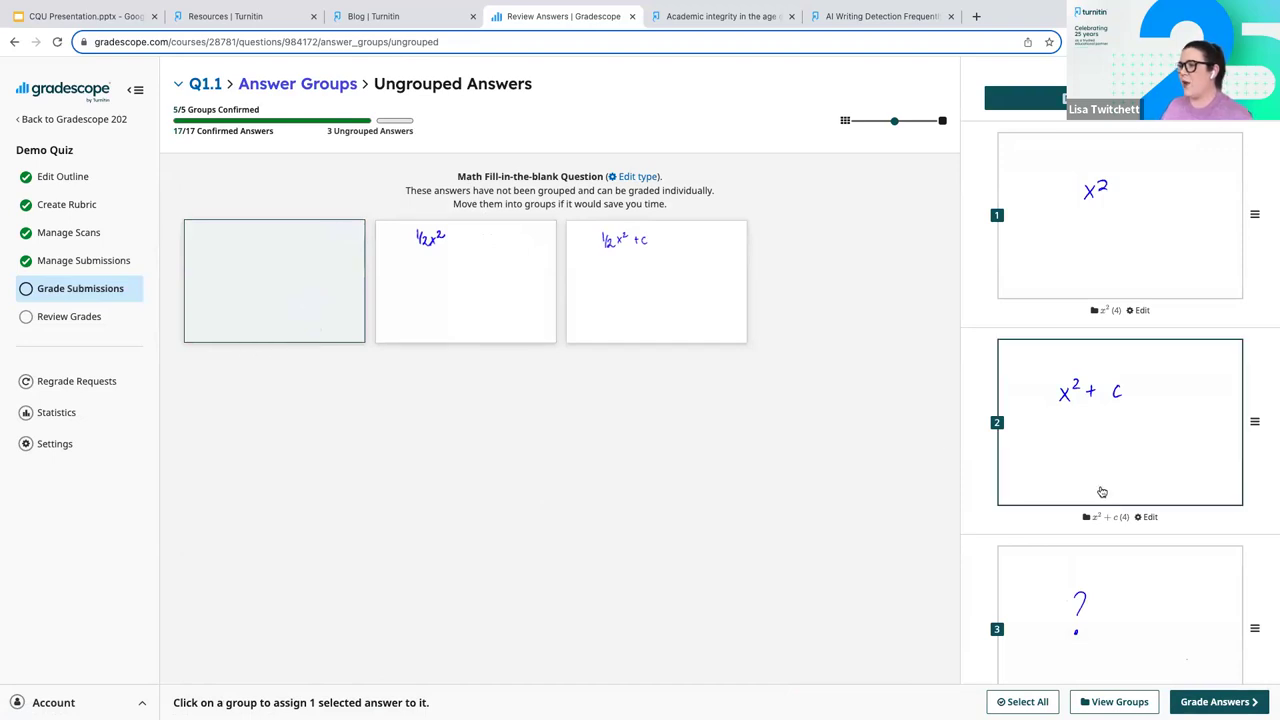
scroll(1100, 491, down, 2)
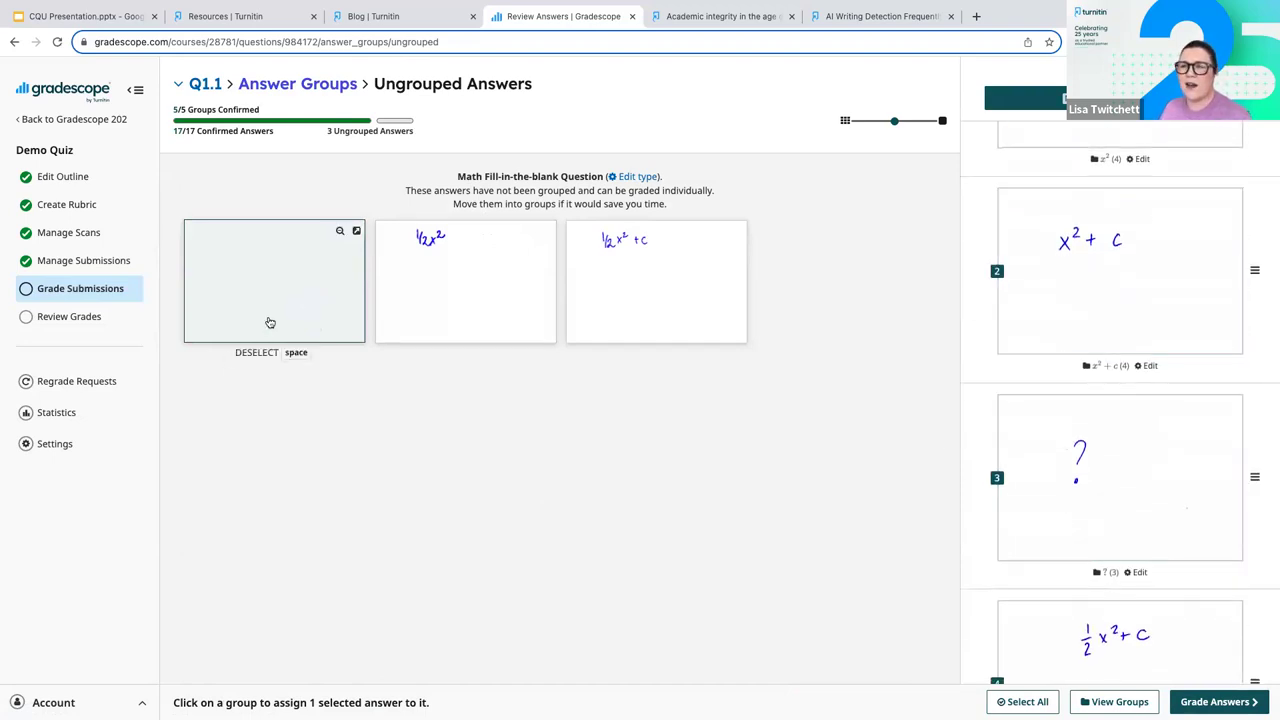
drag(271, 301, 1083, 453)
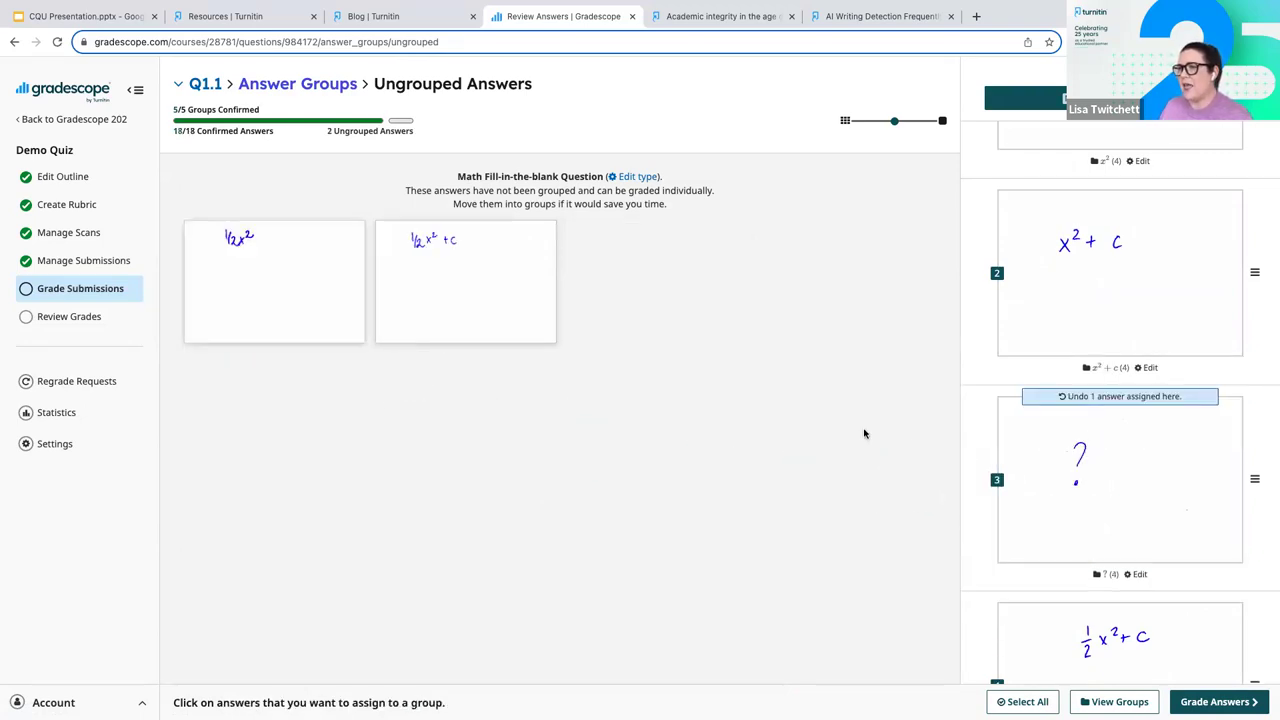
Step: Assign the ungrouped ½x² answer to group 5 and the ungrouped ½x² + c answer to group 4
scroll(1152, 464, down, 3)
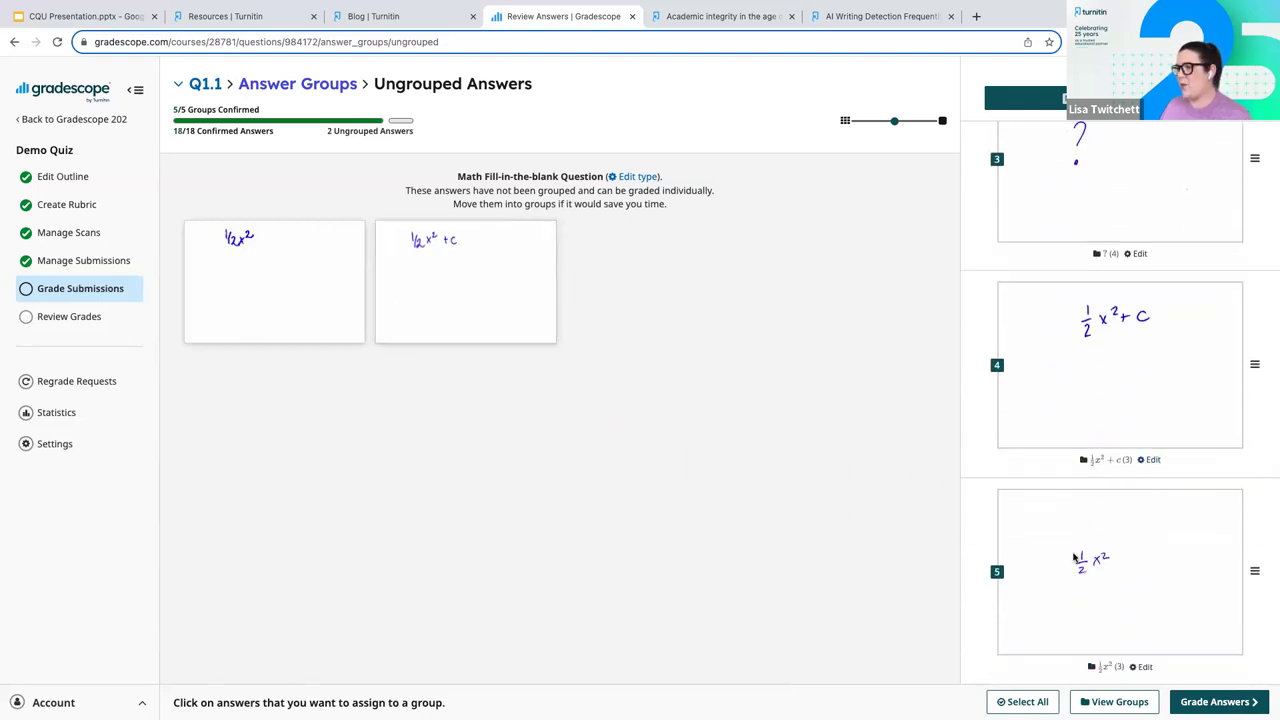
click(298, 290)
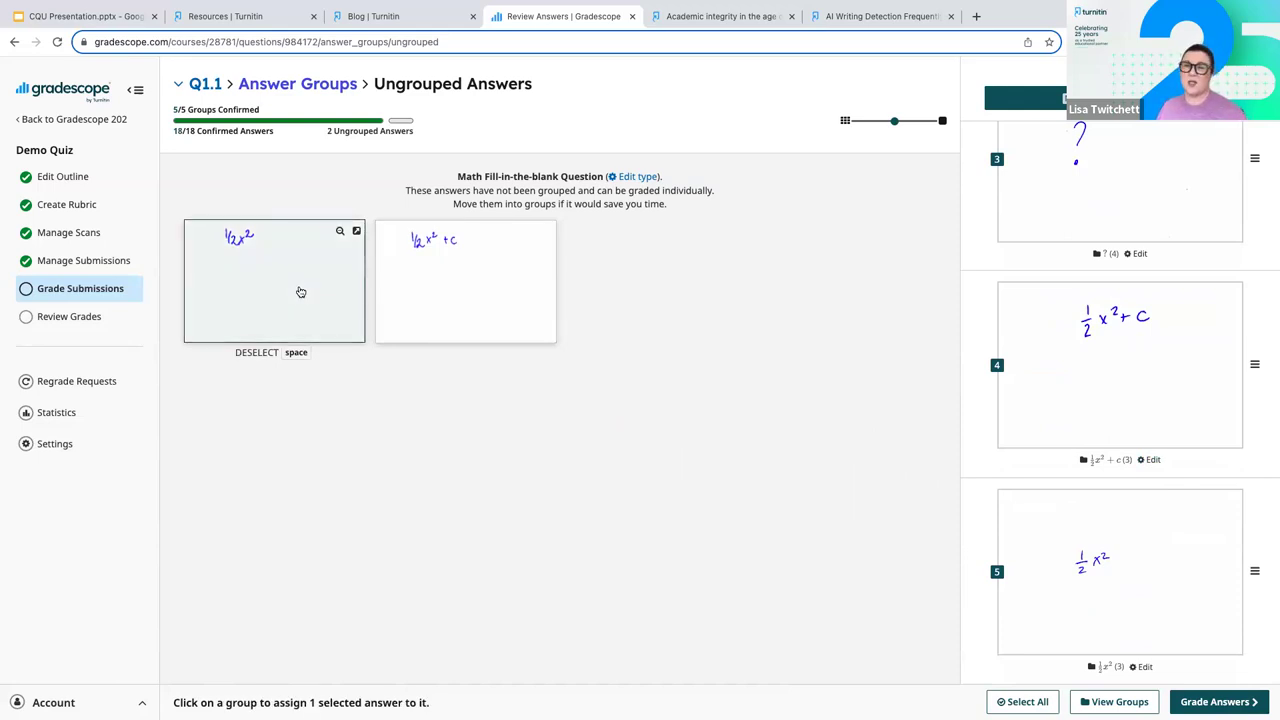
key(5)
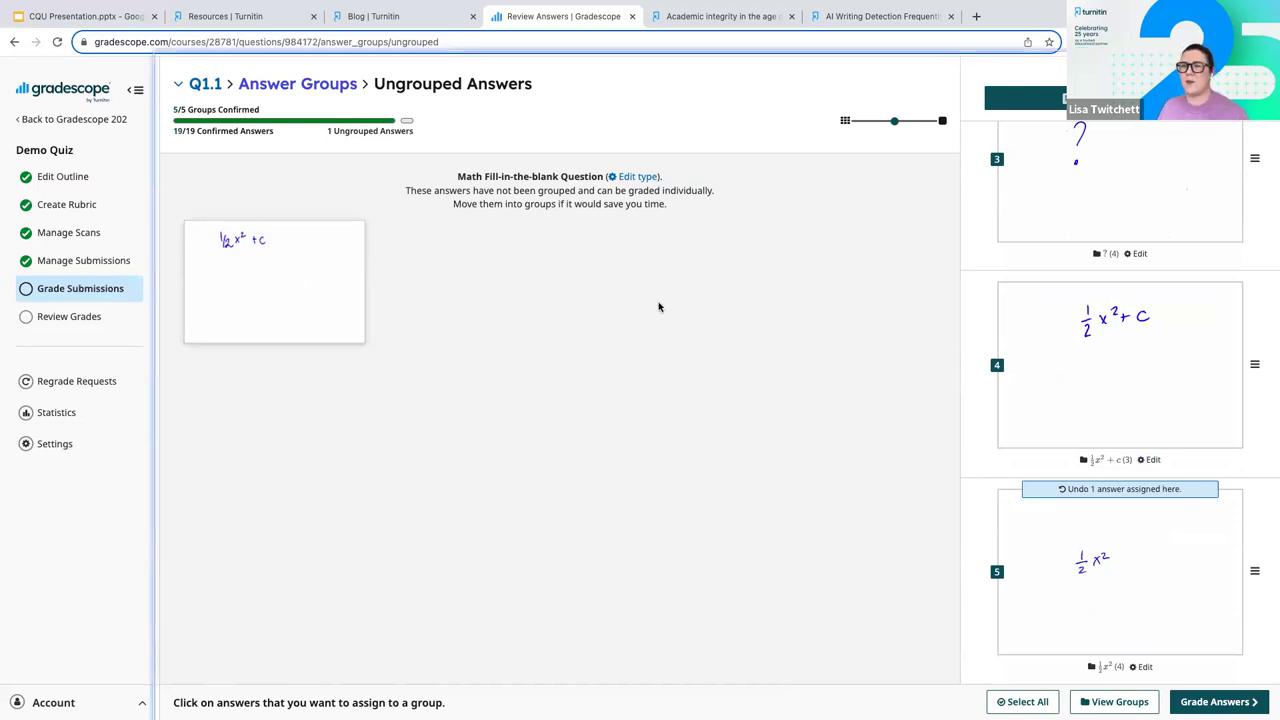
click(253, 274)
key(4)
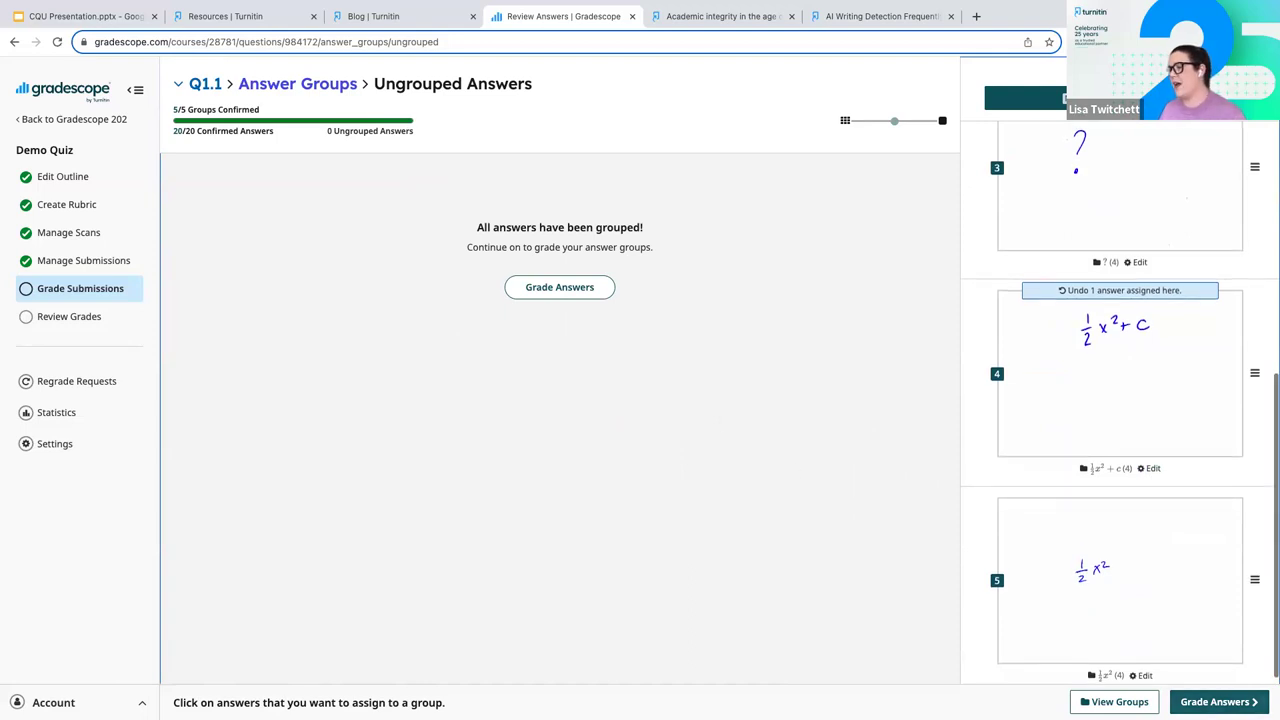
Step: Grade the x² group with the rubric items "Missing 1/2" and "Missing +c", and go on to the following ungraded group
click(1219, 701)
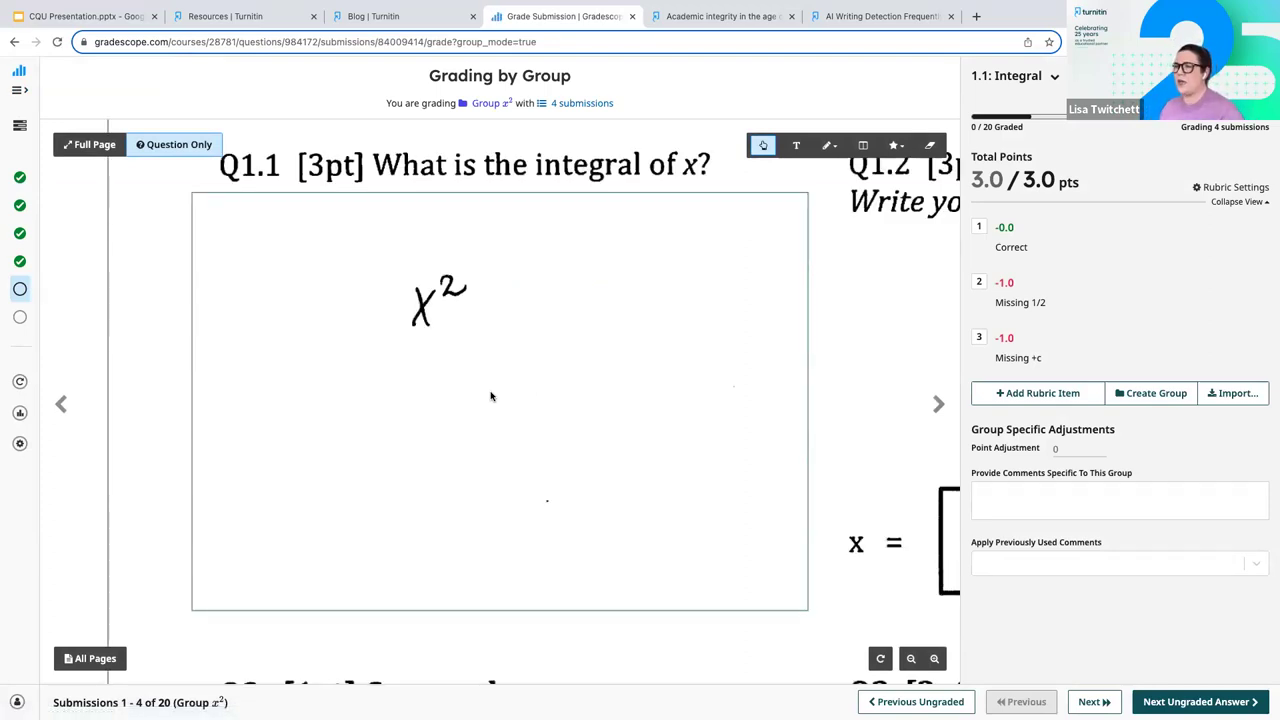
scroll(490, 397, up, 3)
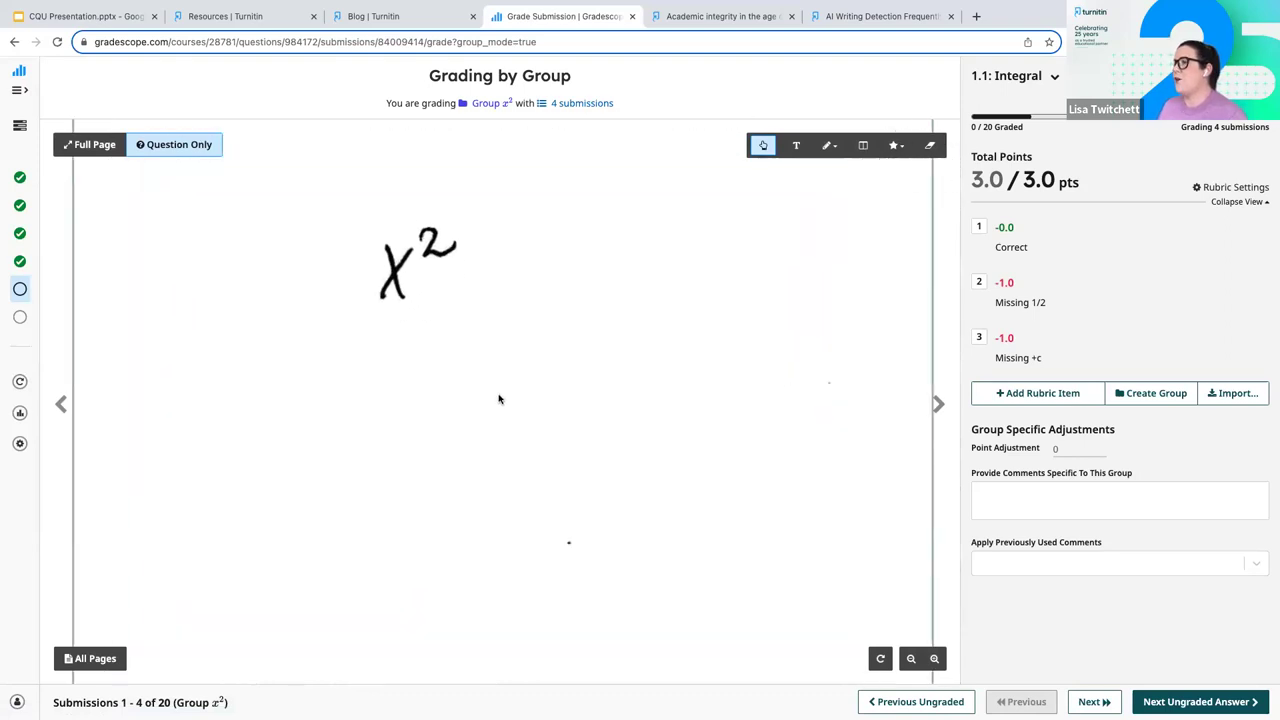
scroll(499, 399, down, 3)
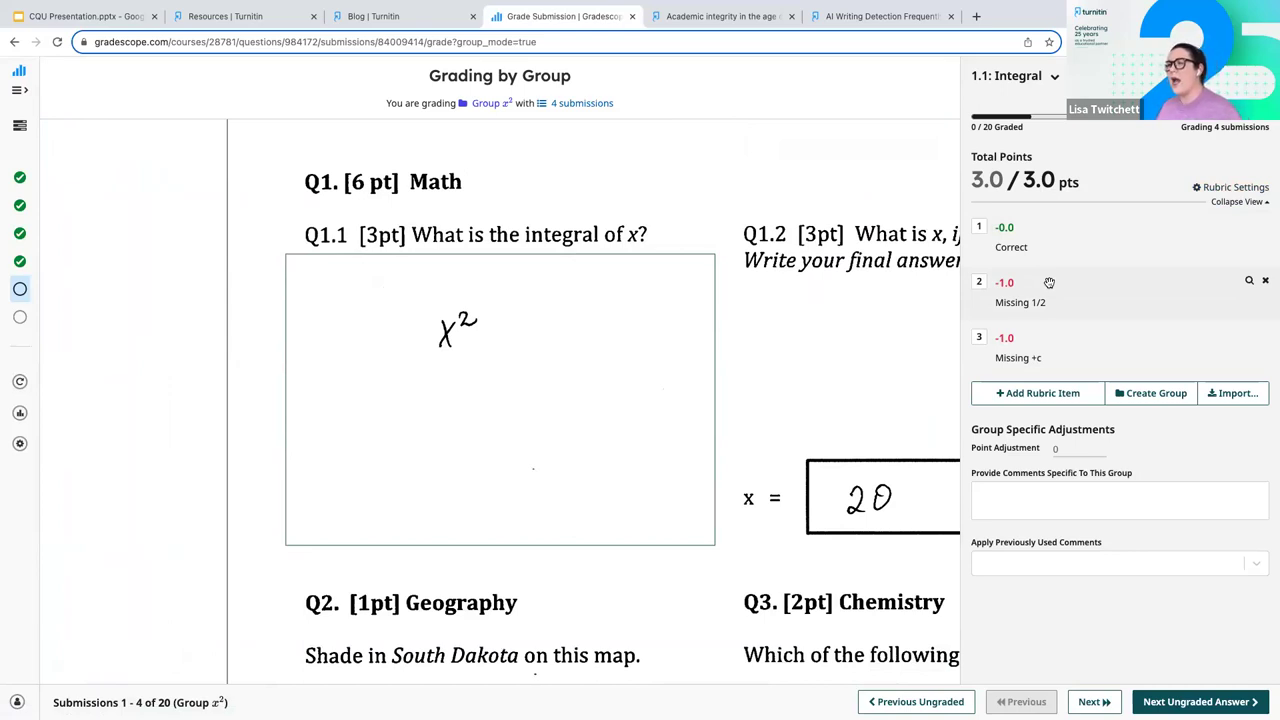
mouse_move(548, 334)
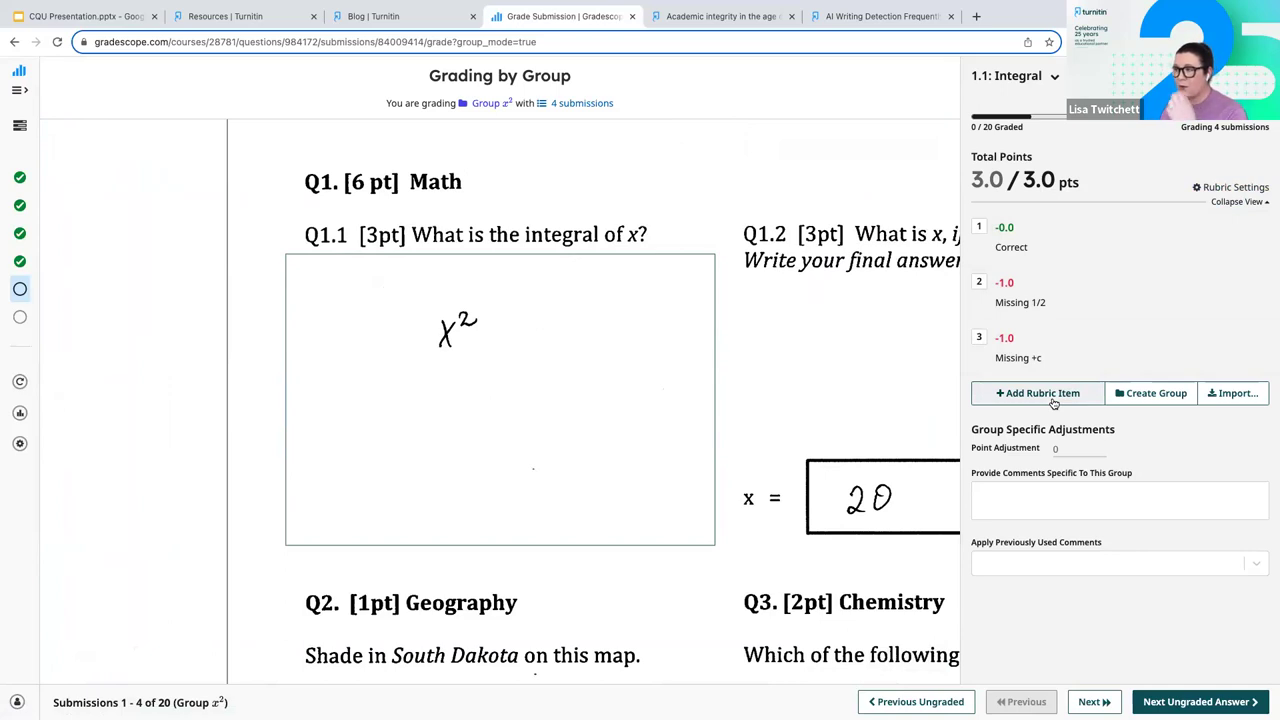
click(1082, 491)
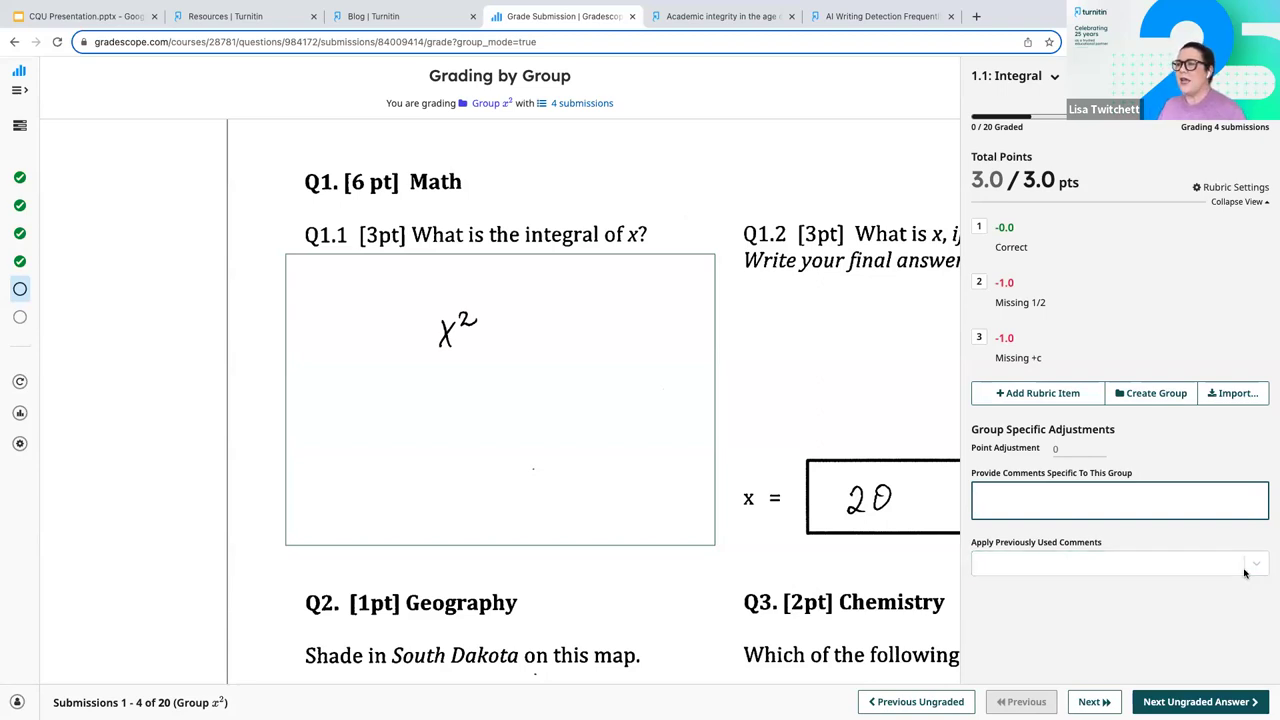
click(979, 283)
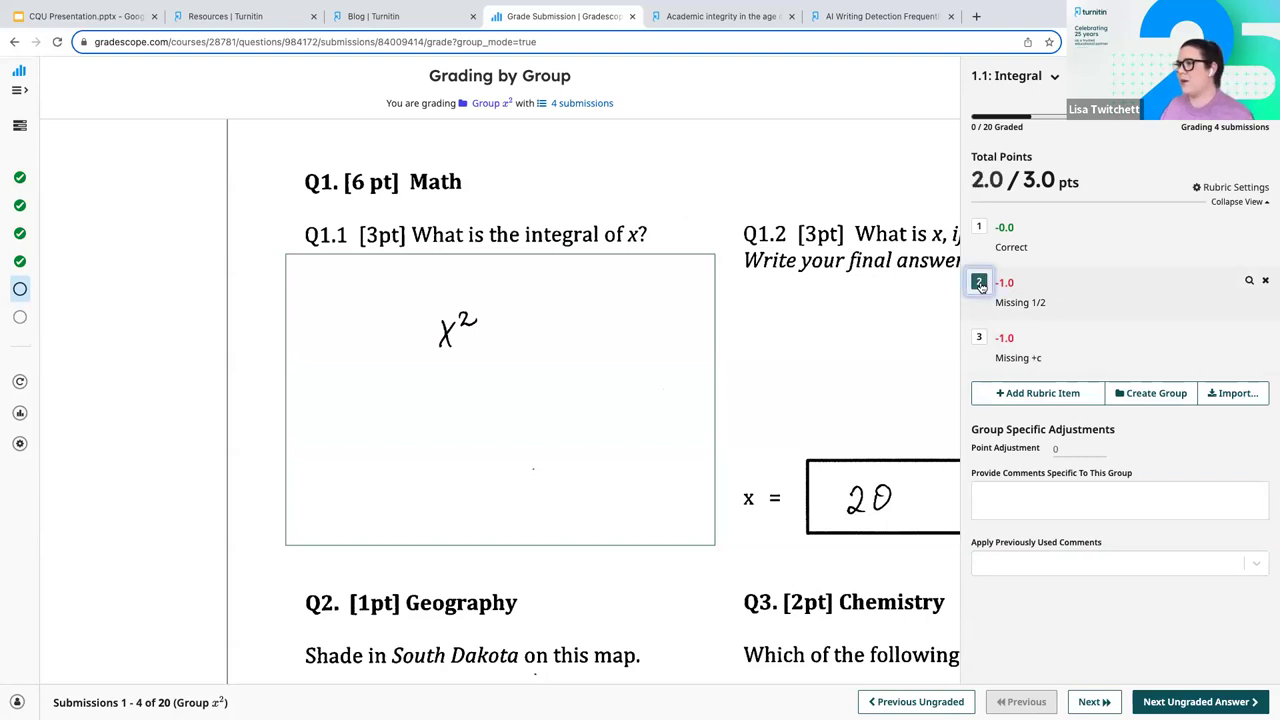
click(979, 339)
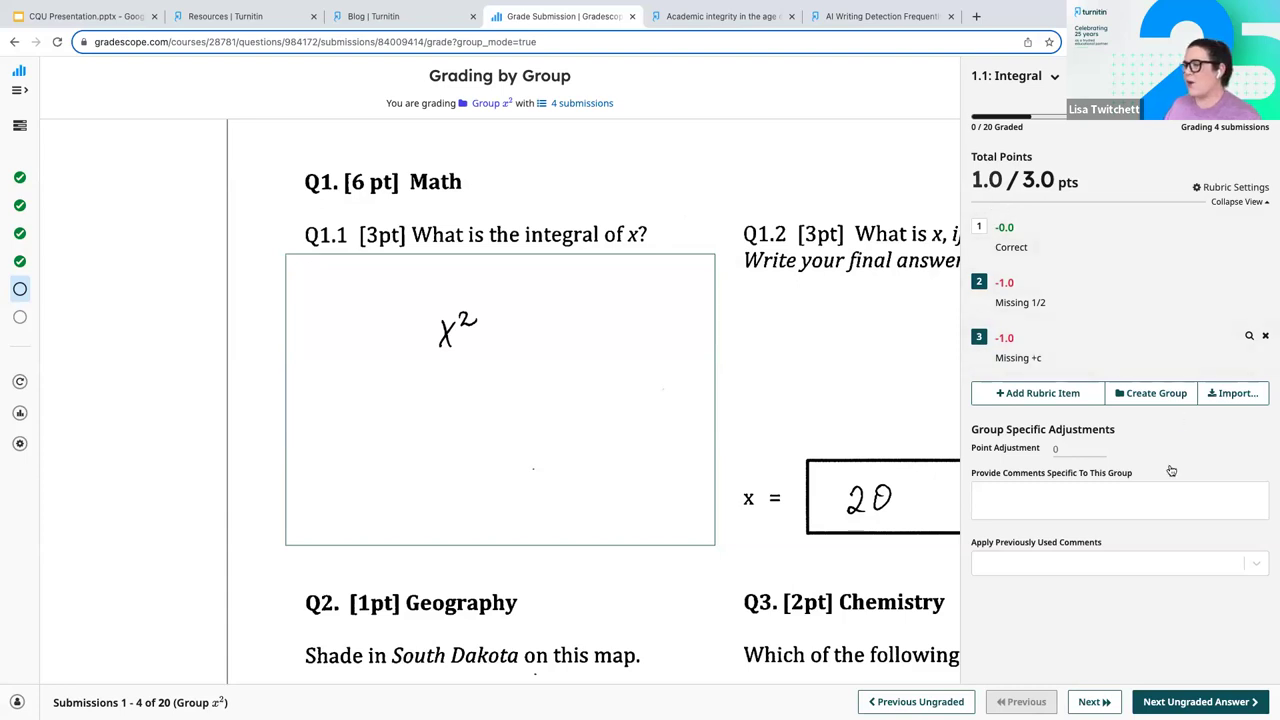
click(1200, 701)
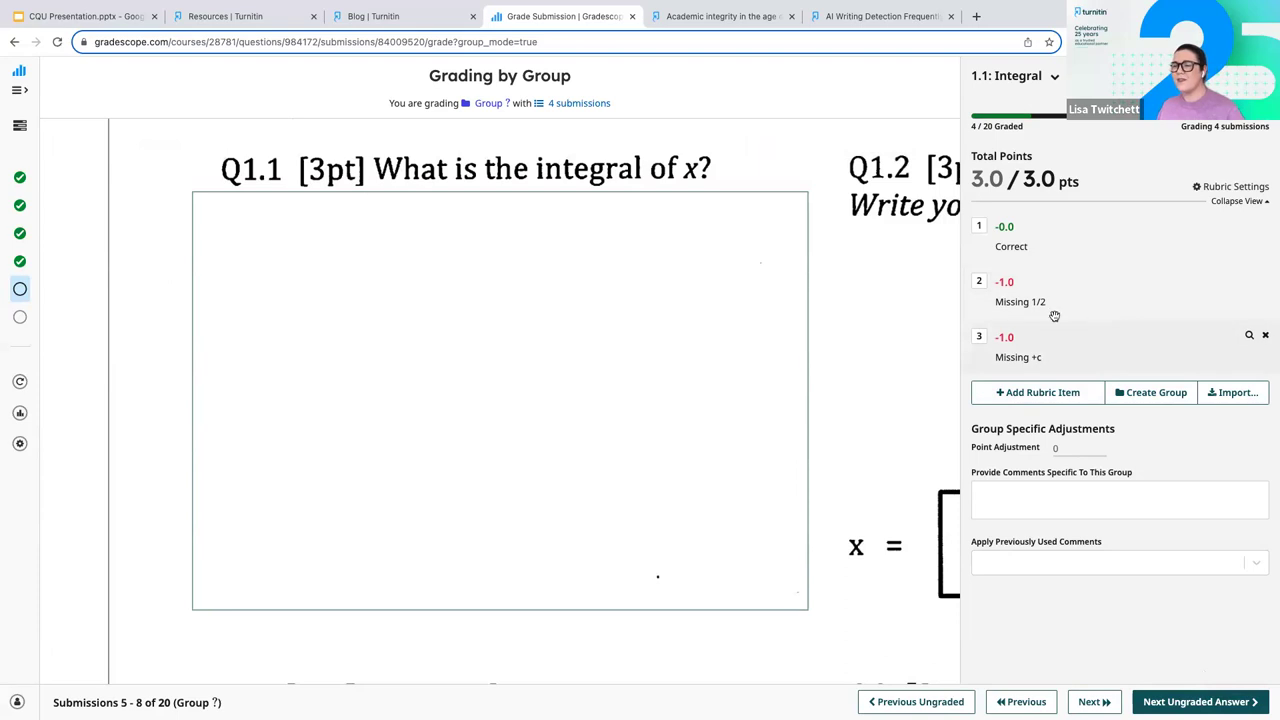
Step: Switch to the CQU Presentation slides in Google Slides
click(90, 17)
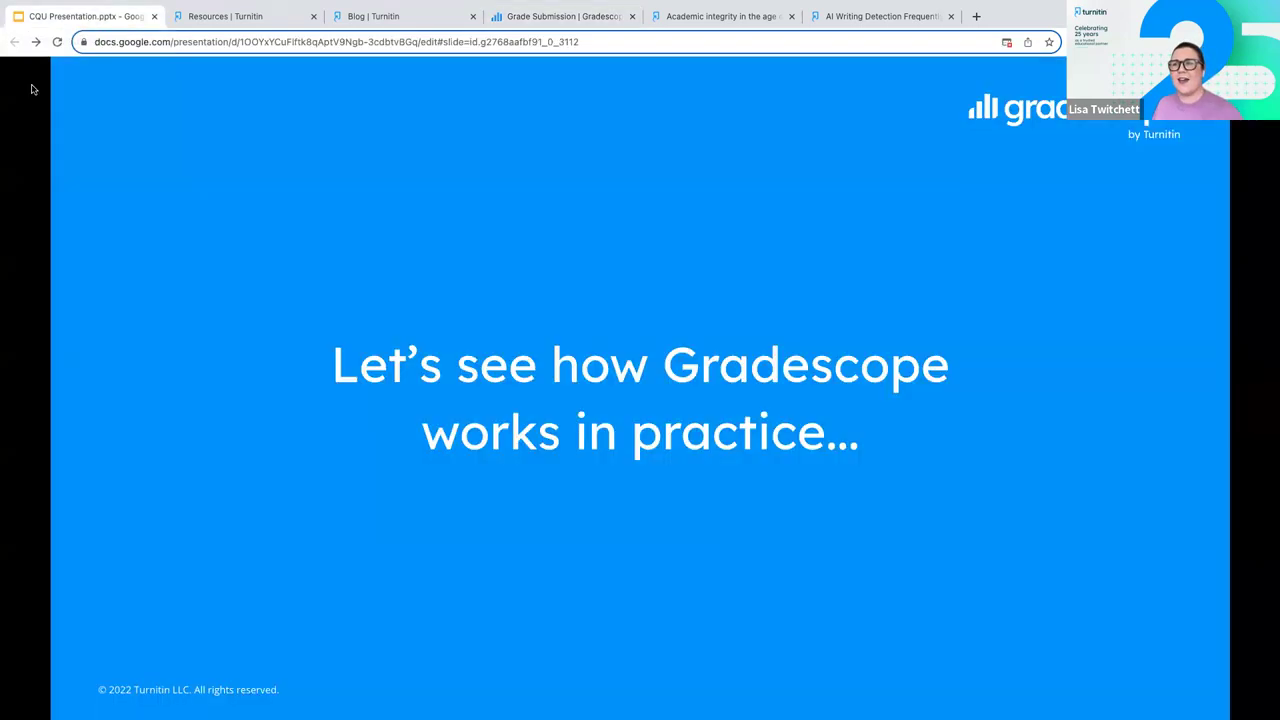